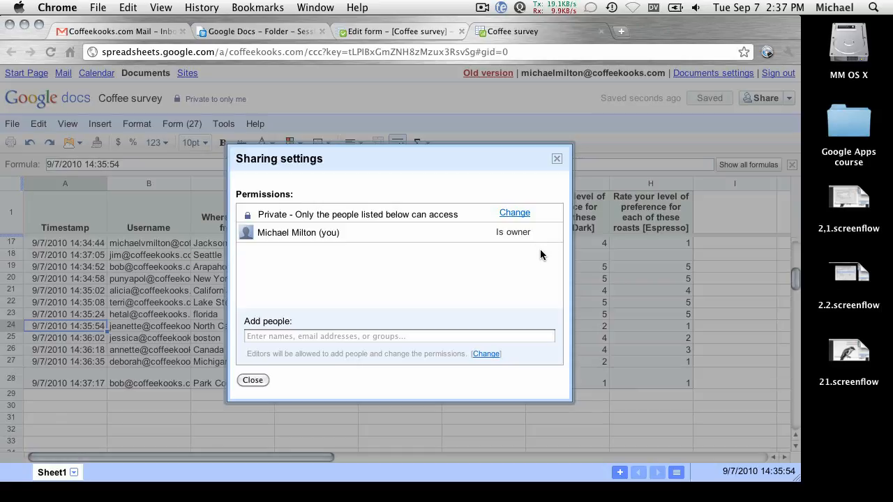
Open the Sharing settings for the Coffee survey, currently Private.
left_click(513, 213)
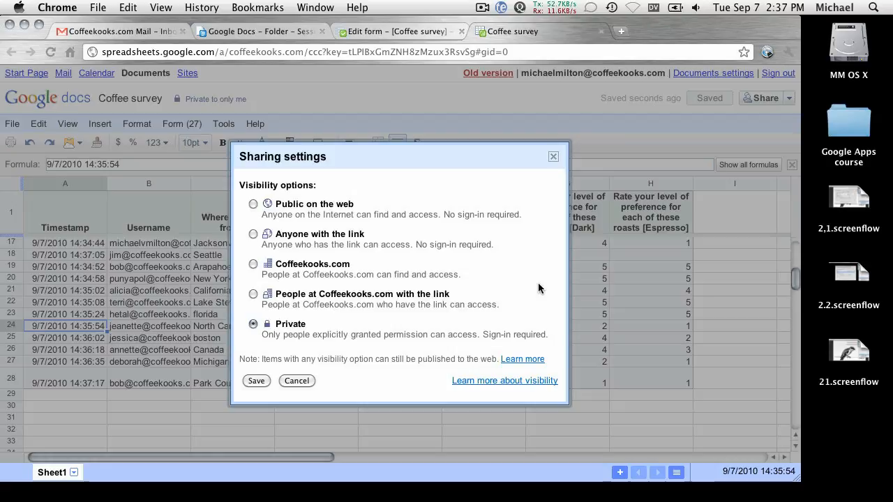
Change the Coffee survey's visibility from Private to Public on the web, with editing off, and save.
left_click(254, 204)
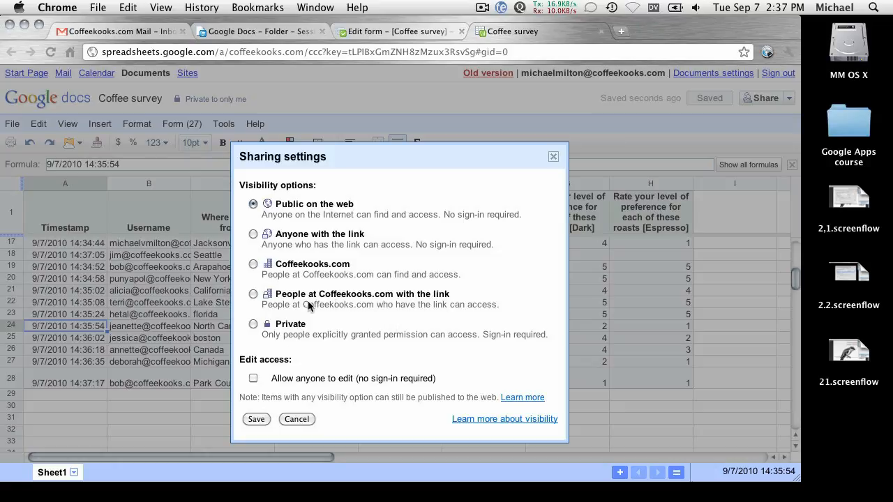
left_click(256, 419)
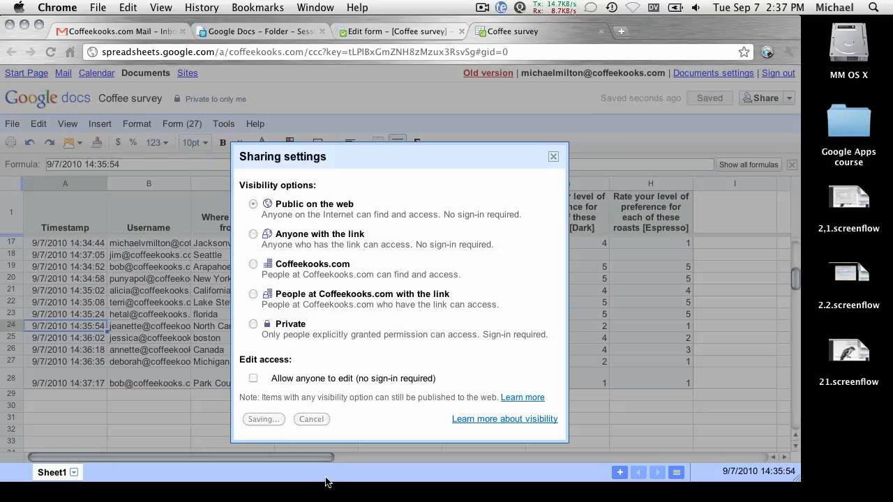
left_click(422, 188)
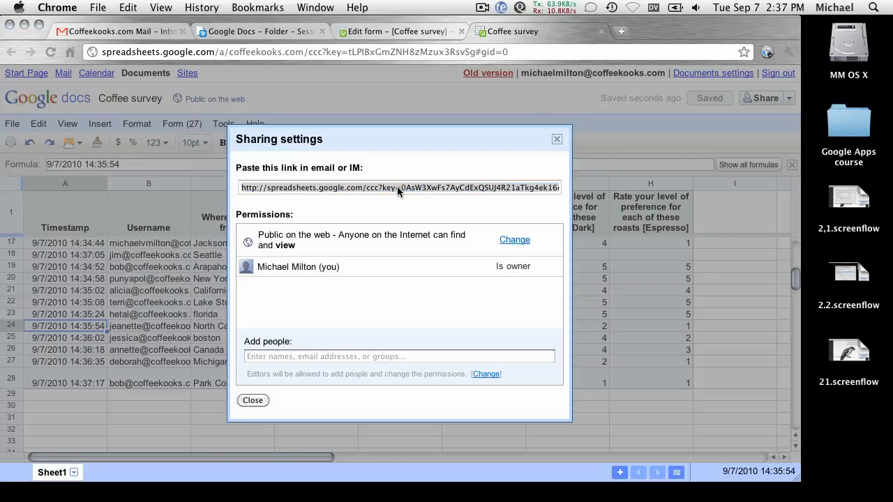
Copy the public sharing link, close the sharing settings and hide Chrome.
left_click(309, 188)
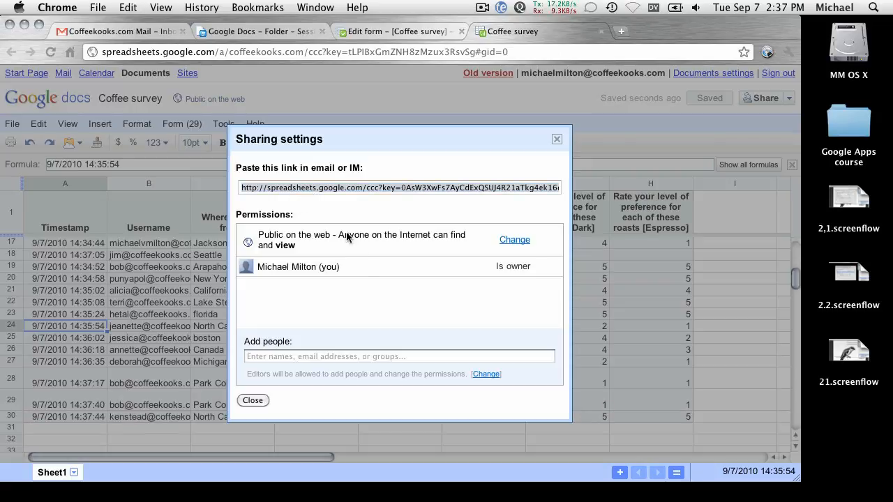
left_click(253, 402)
left_click(253, 402)
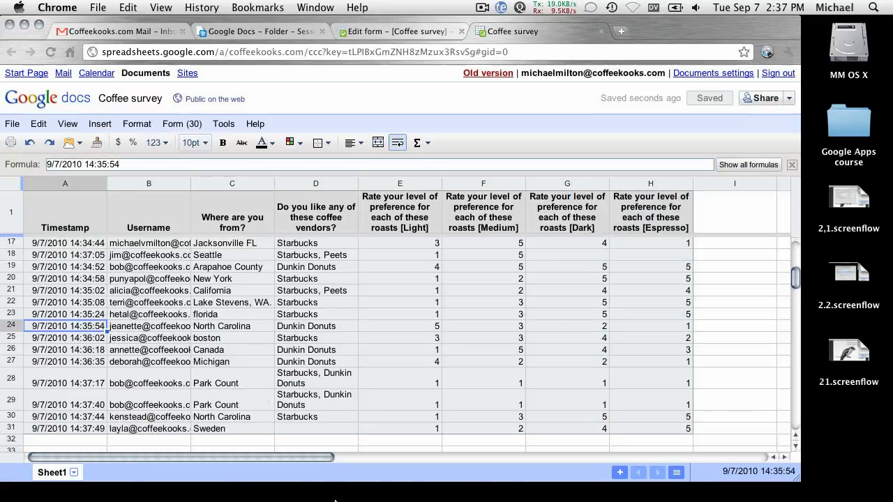
mouse_move(314, 496)
key("super+h")
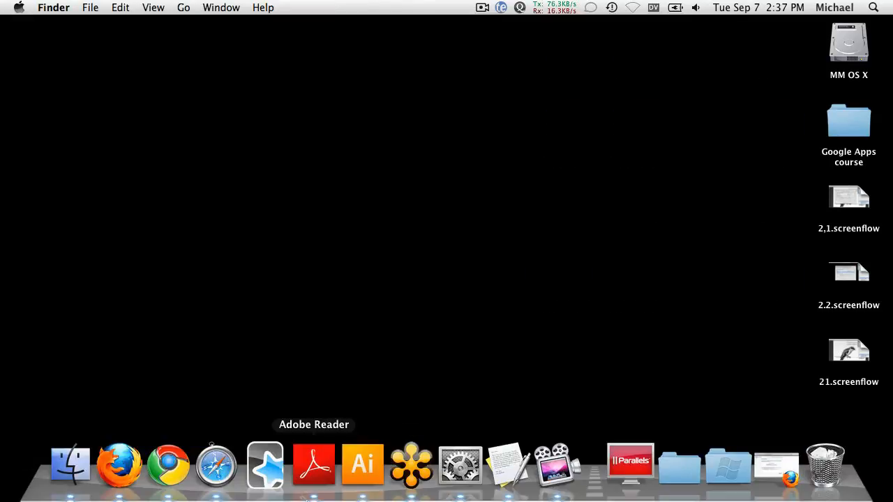
In a new Safari window, load the mail site and sign out of the Coffeekooks account.
left_click(215, 466)
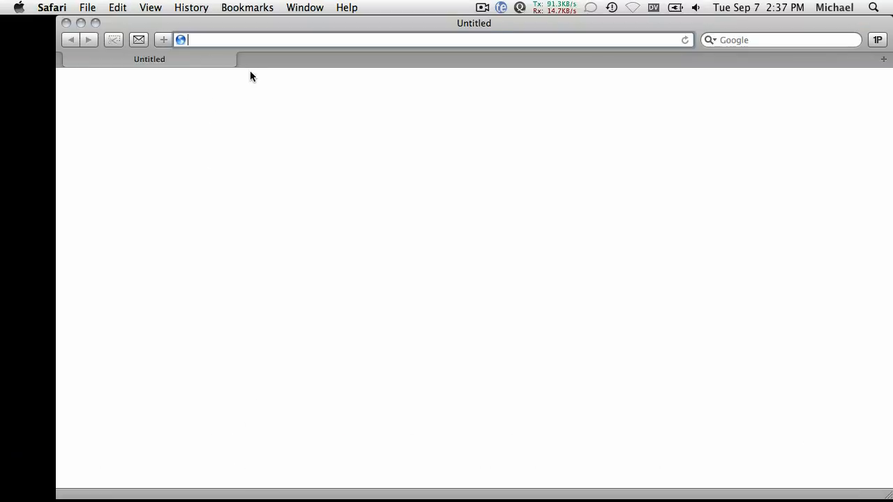
type("mail")
key("Return")
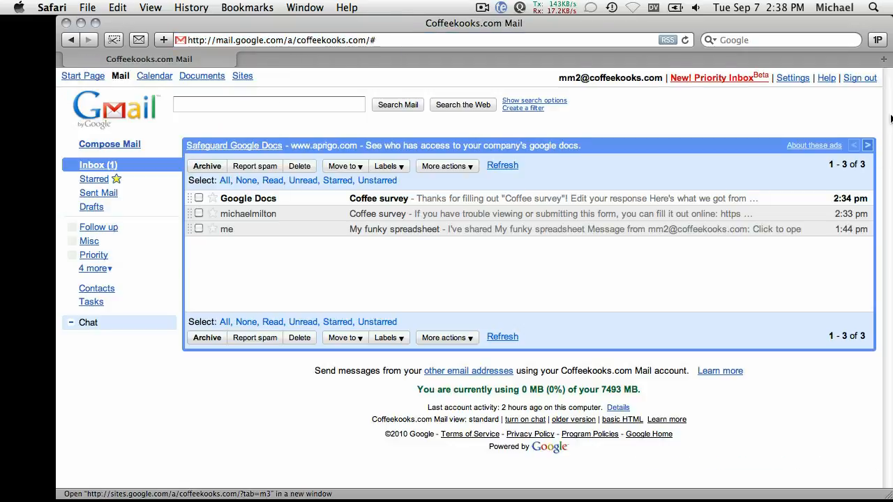
left_click(860, 78)
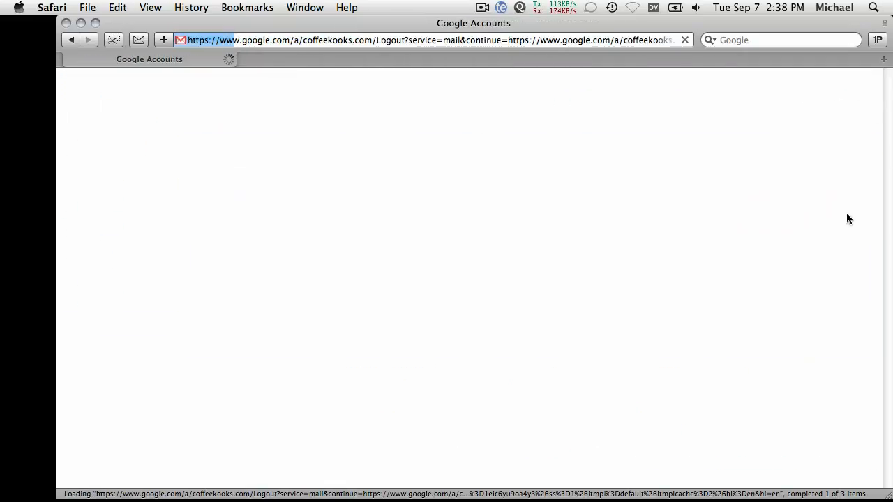
Paste the spreadsheet's public link into Safari's address bar and load it.
left_click_drag(335, 23, 309, 23)
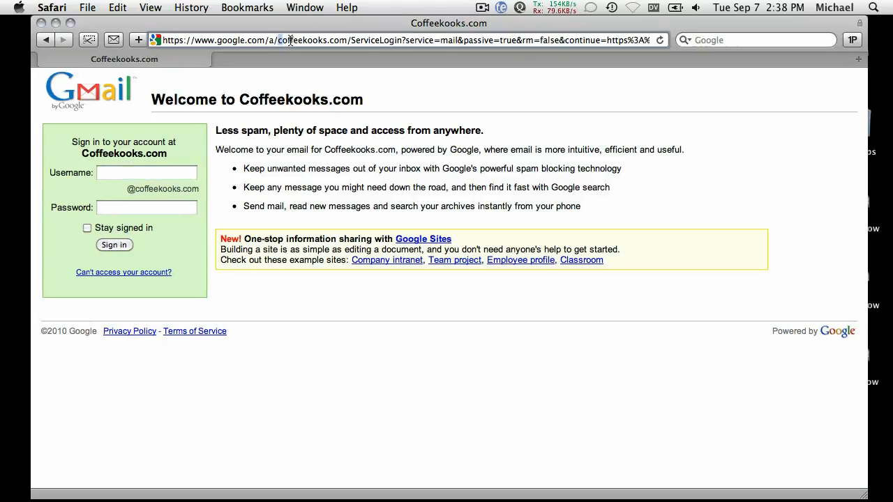
left_click(291, 40)
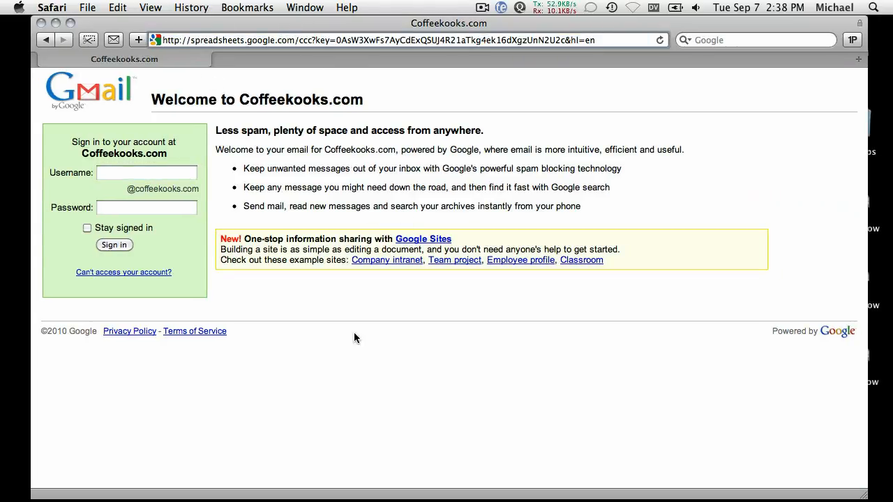
key("Return")
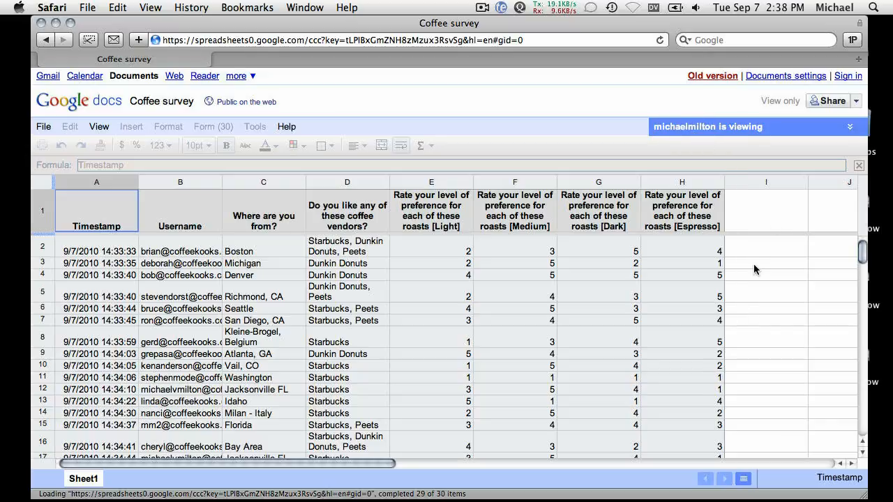
Check the location and username cells in the view-only survey, then close the Safari window.
left_click(255, 331)
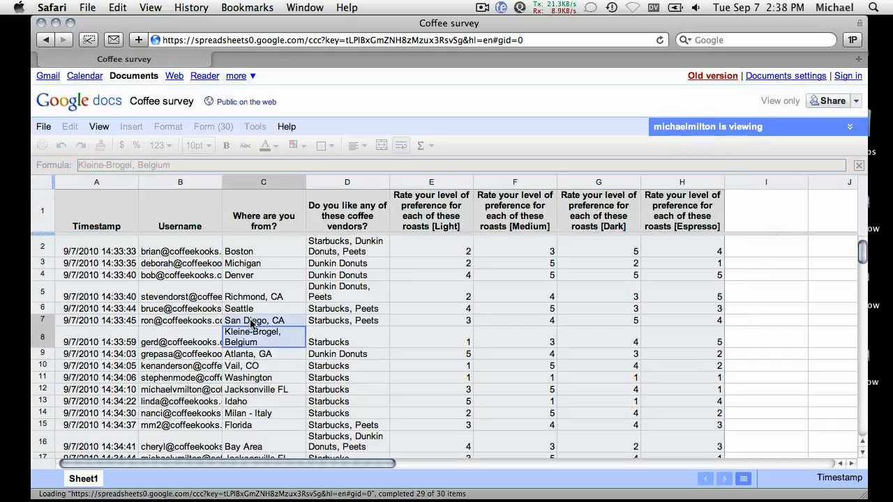
left_click(209, 296)
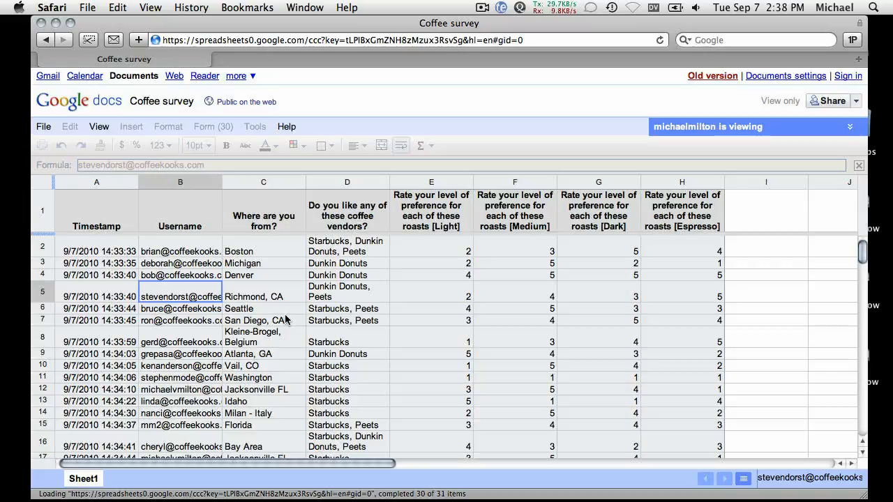
key("super+w")
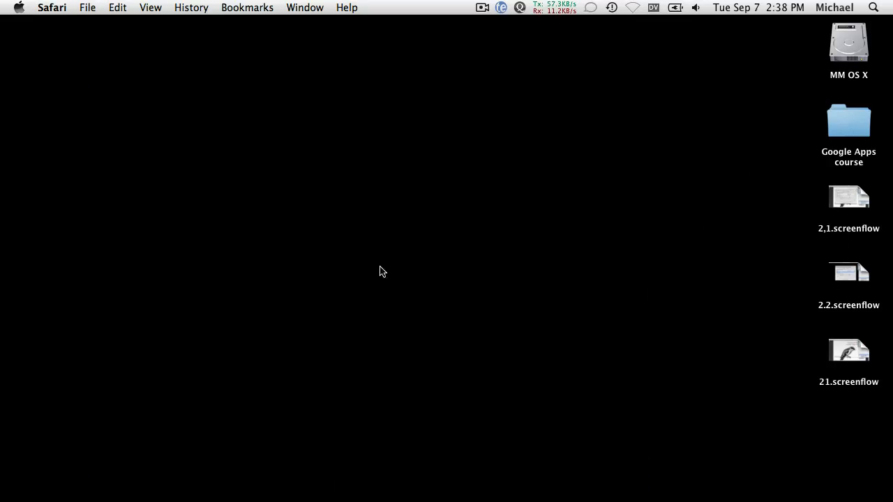
Return to the Coffee survey in Chrome and open Publish as a web page from the Share menu.
mouse_move(351, 463)
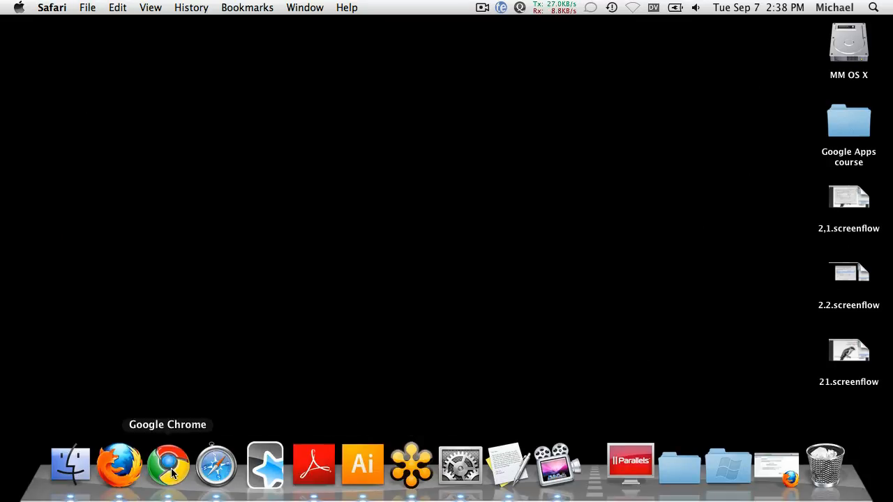
left_click(168, 464)
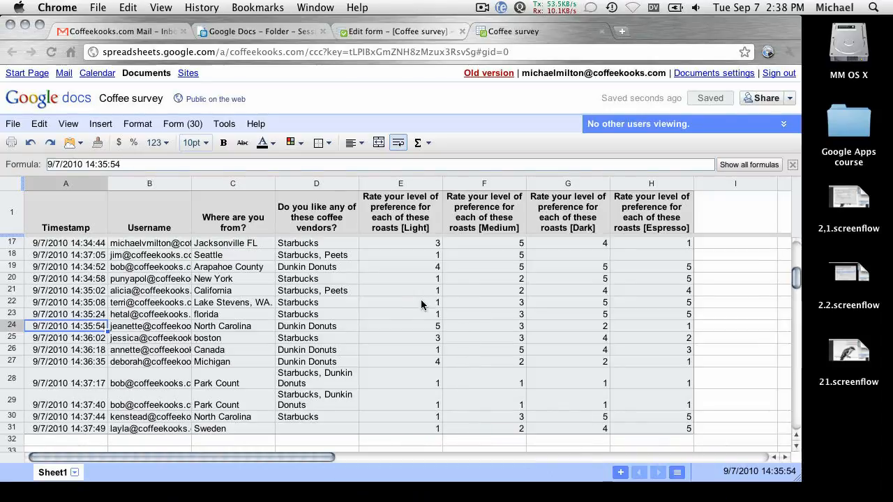
left_click(399, 302)
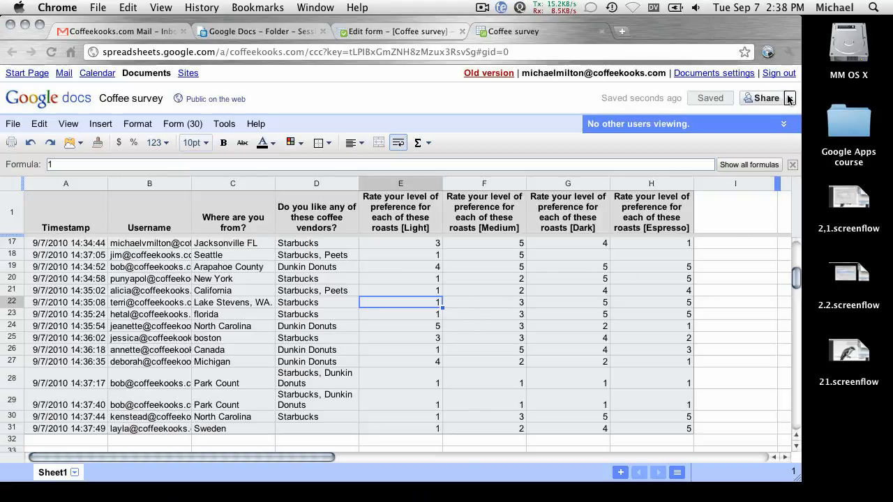
left_click(789, 97)
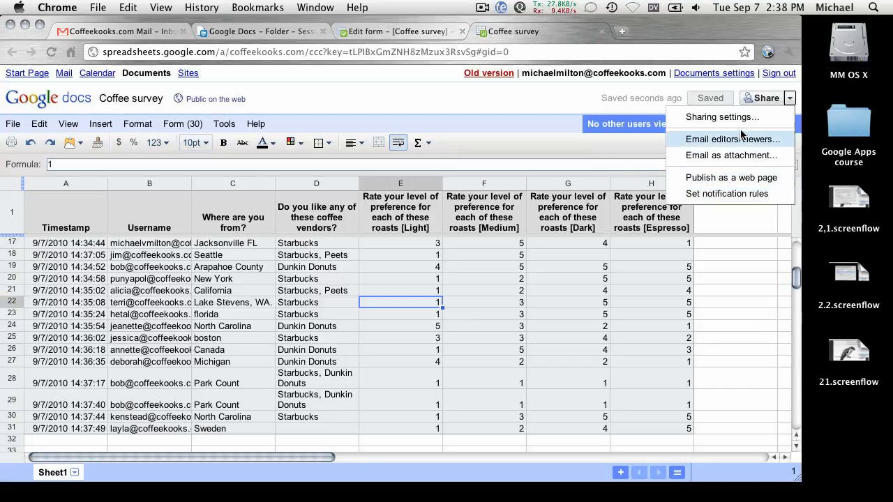
left_click(705, 179)
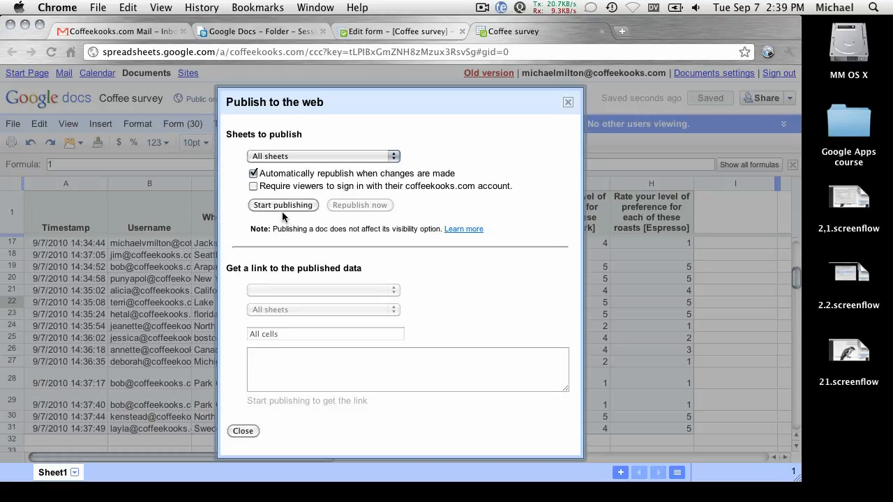
Publish all sheets of the survey to the web and confirm sharing with the domain.
left_click(277, 206)
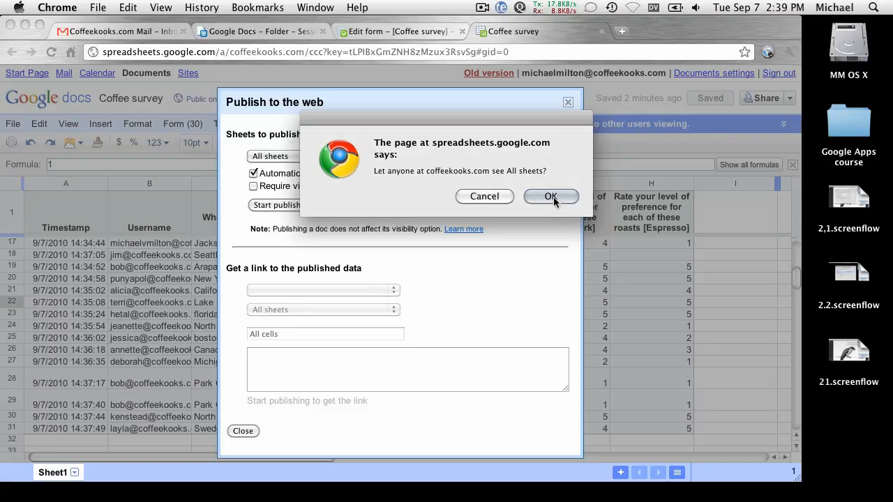
left_click(551, 197)
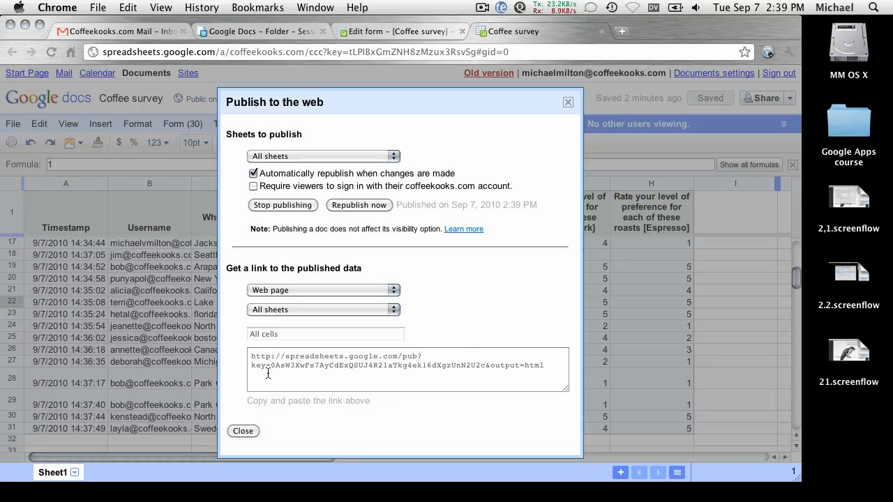
left_click(318, 367)
left_click_drag(552, 373, 253, 358)
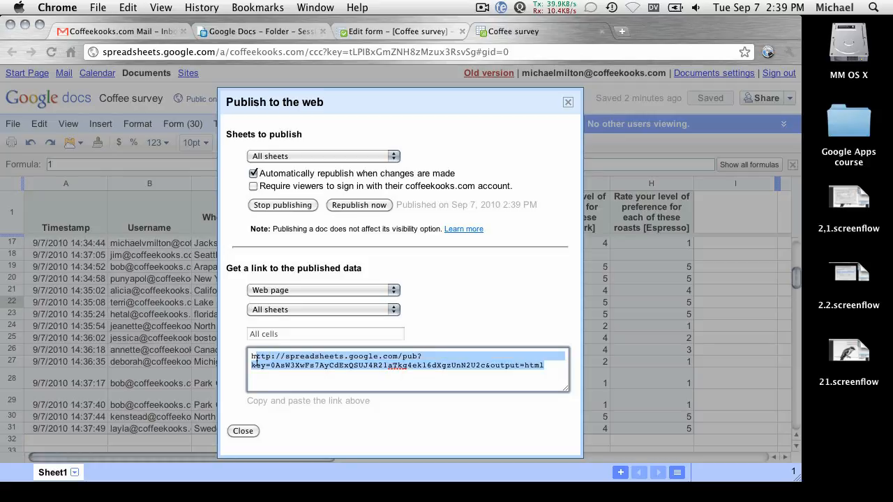
left_click(250, 359)
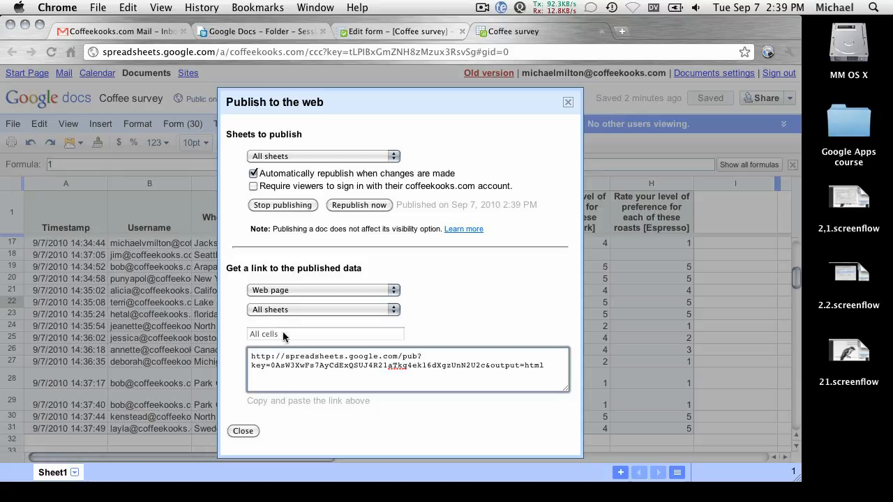
Switch the published link format to CSV, select the CSV link, and hide Chrome.
left_click(297, 291)
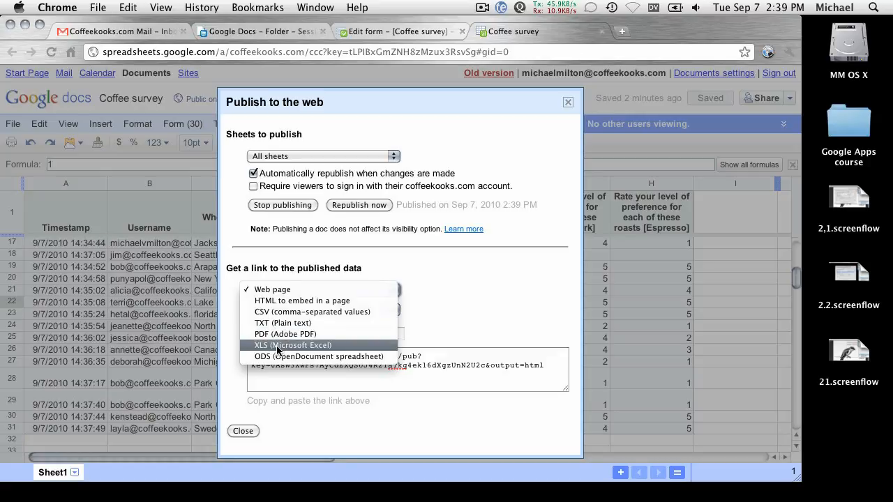
left_click(281, 347)
left_click(274, 291)
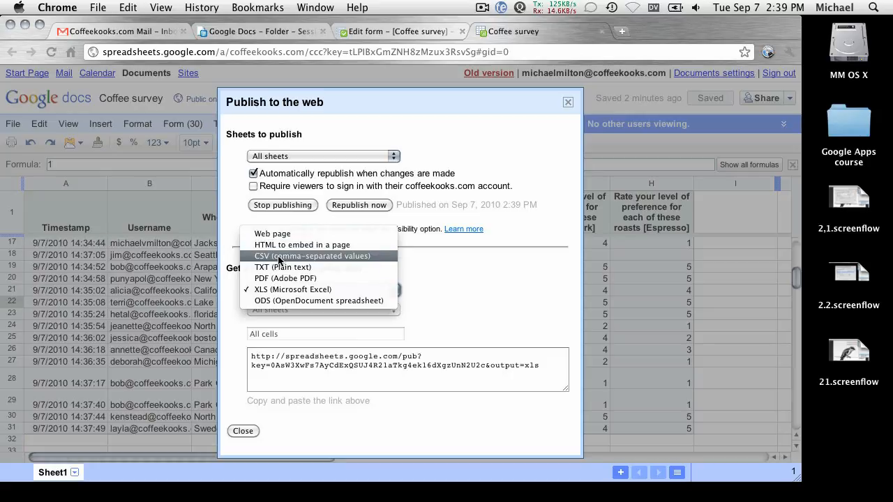
left_click(279, 257)
left_click_drag(552, 368, 251, 353)
key("super+c")
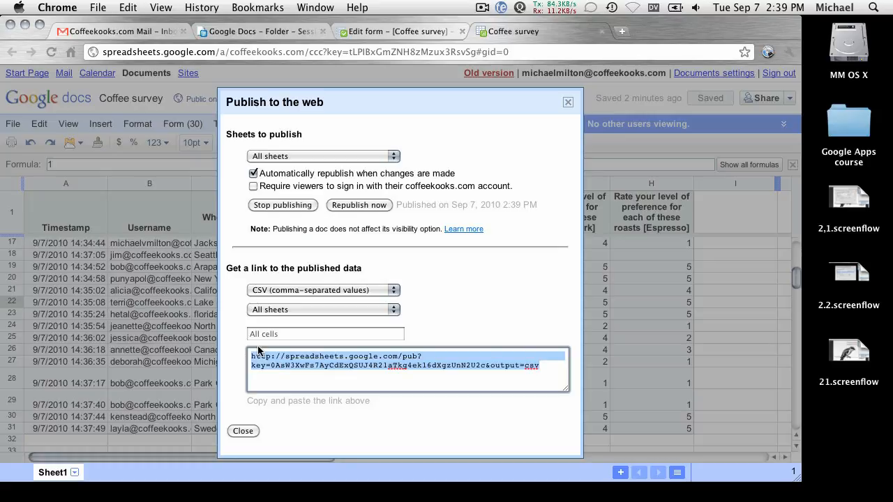
mouse_move(398, 497)
key("super+h")
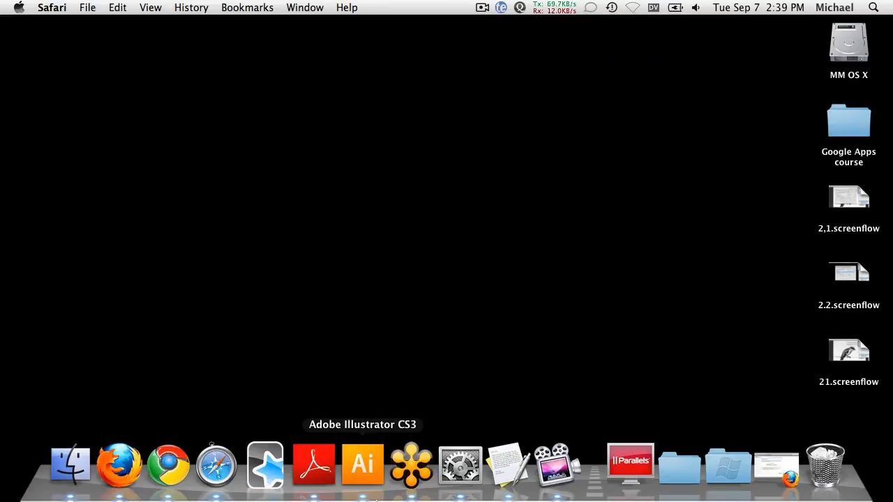
Paste the CSV link into Safari and load it to download Coffeesurvey.csv.txt.
left_click(169, 466)
left_click(216, 473)
left_click_drag(162, 24, 139, 23)
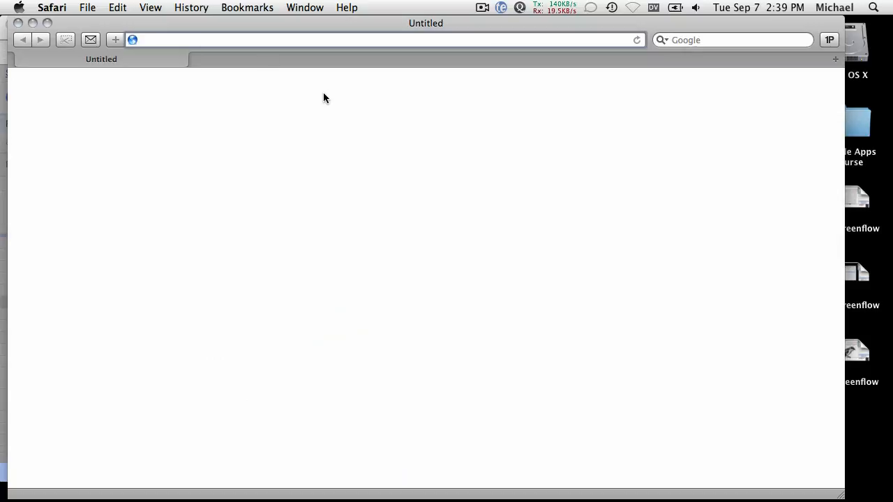
key("super+v")
key("Return")
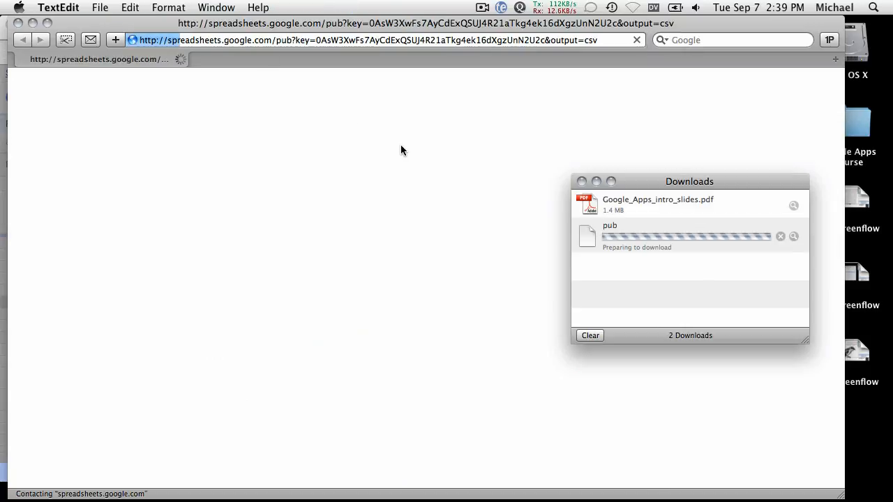
Widen the TextEdit window to review the comma-separated responses, then close the file.
left_click_drag(223, 37, 175, 26)
left_click_drag(477, 428, 855, 367)
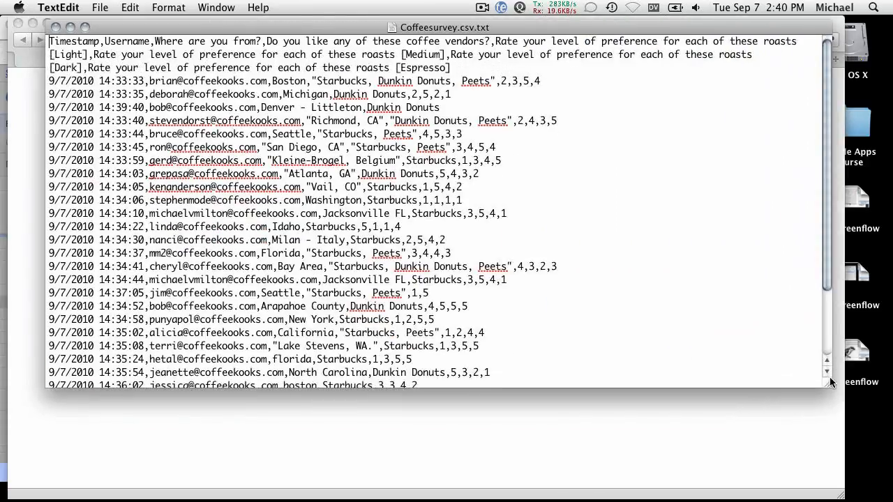
left_click_drag(171, 28, 147, 95)
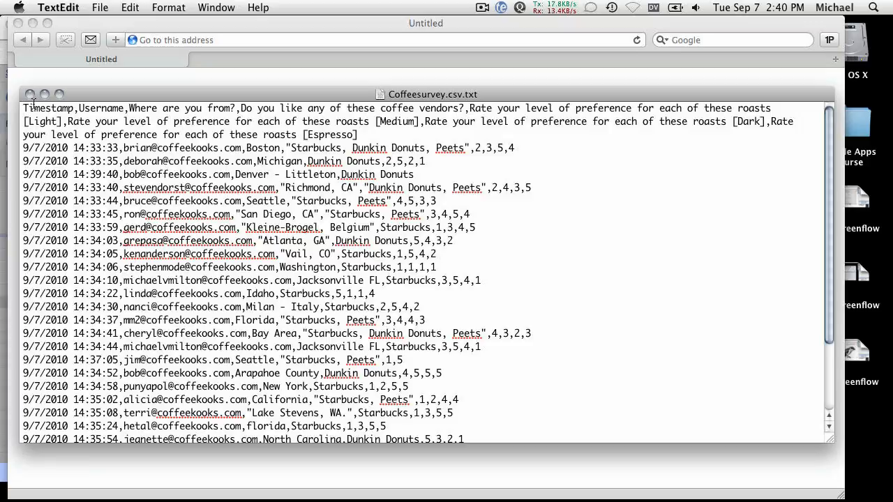
left_click(29, 94)
left_click(189, 40)
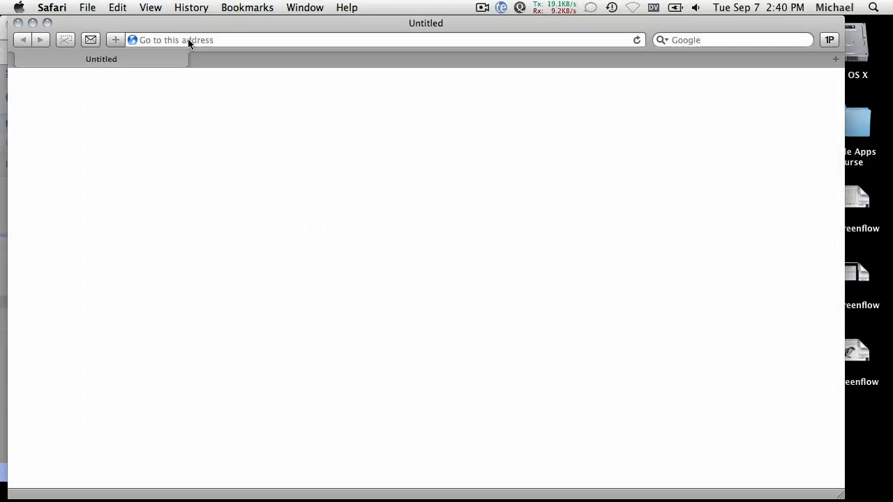
Change the link's output from csv to pdf and load it to get Coffeesurvey.pdf.
key("super+v")
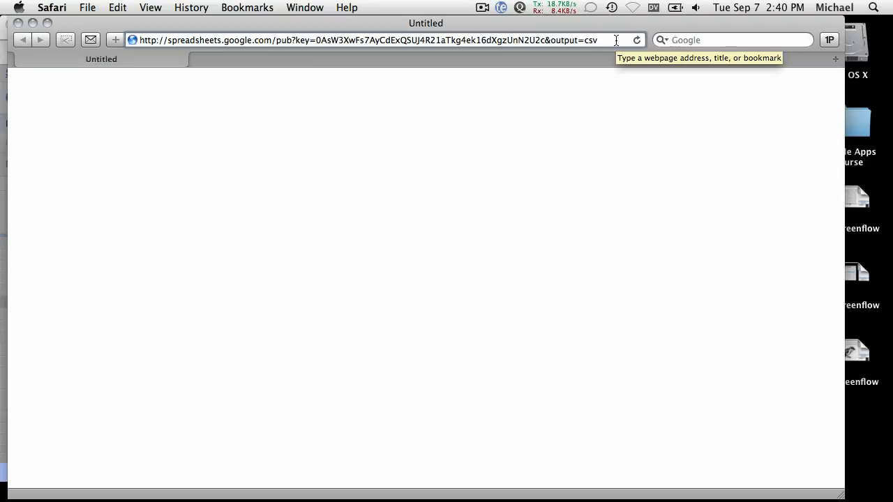
key("BackSpace")
key("BackSpace")
type("pdf")
key("Return")
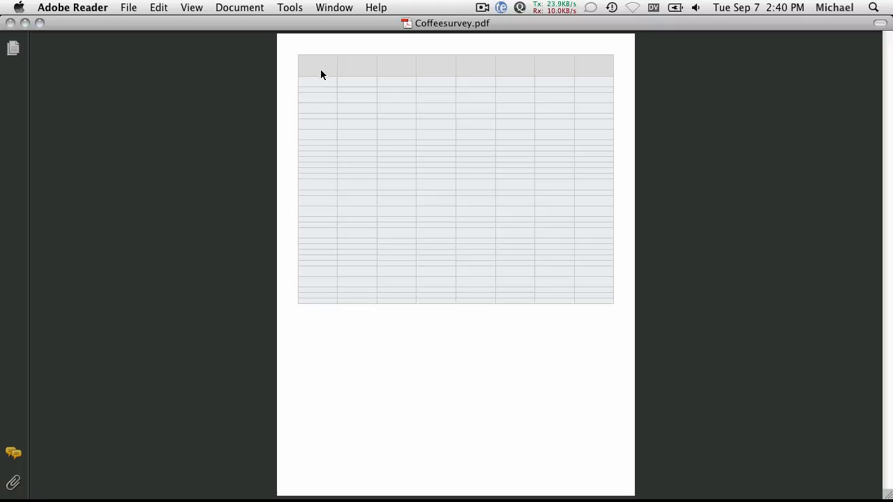
Close the PDF in Adobe Reader and the empty Safari window.
left_click(11, 23)
left_click(153, 99)
left_click(19, 23)
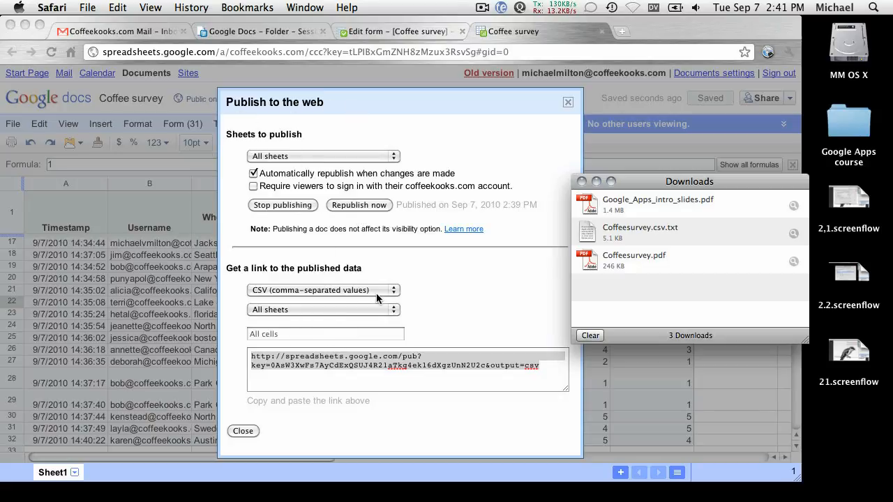
Switch the published link format to HTML to embed in a page and select the 500×300 iframe code.
left_click(581, 181)
left_click(530, 279)
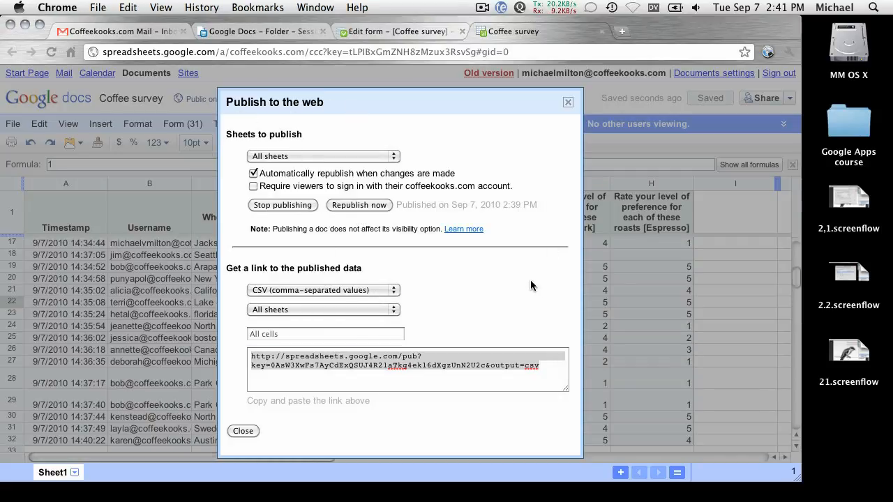
left_click(502, 356)
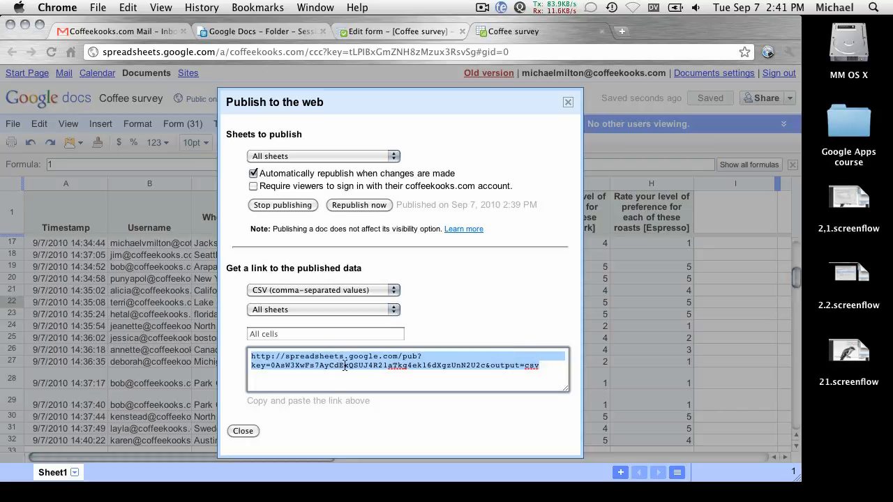
left_click(297, 293)
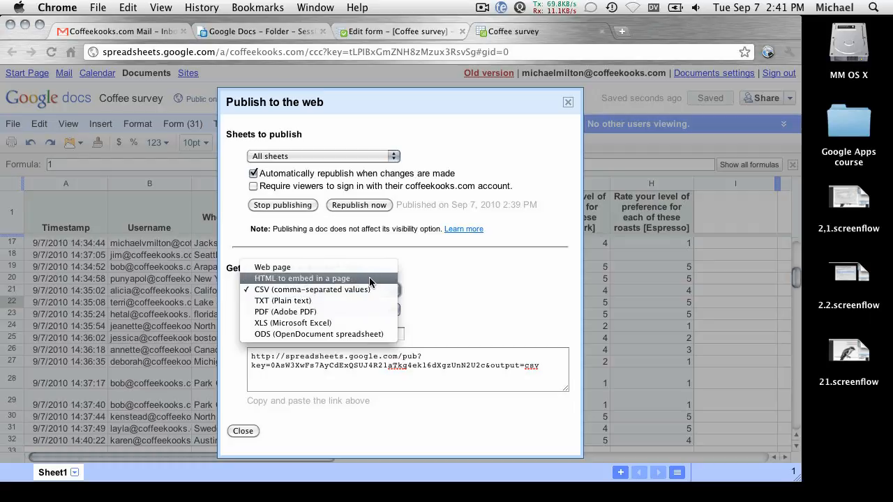
left_click(368, 279)
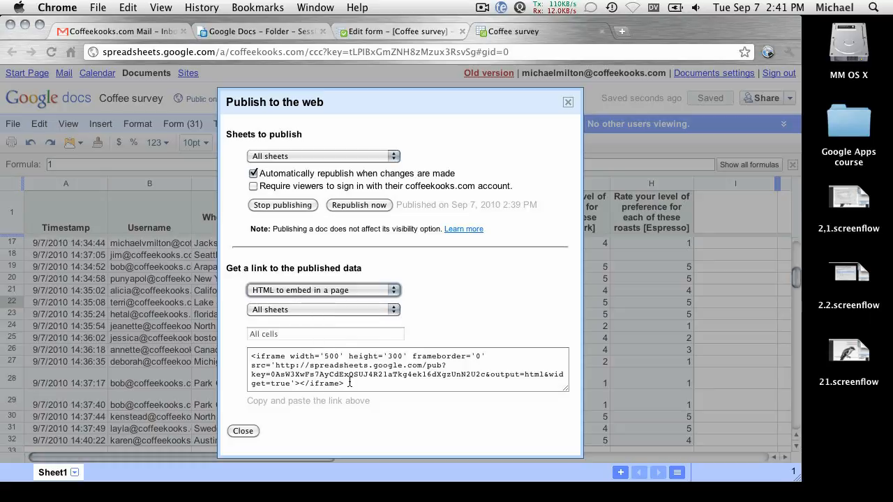
left_click_drag(350, 383, 243, 357)
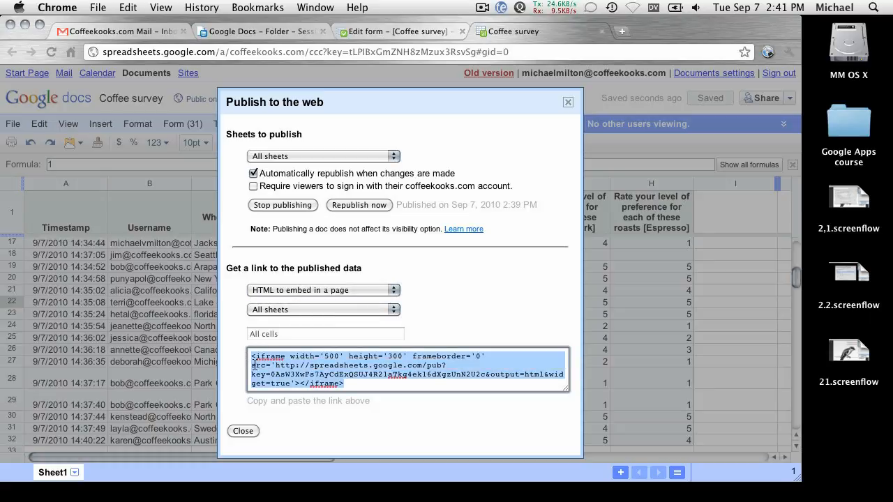